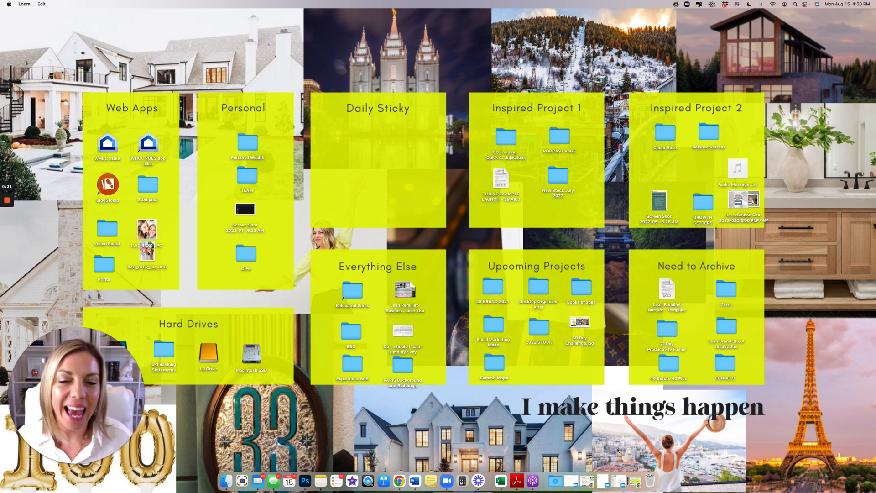
Switch to Chrome with the LR Vision board Desktop Organizer design open in Canva.
click(602, 480)
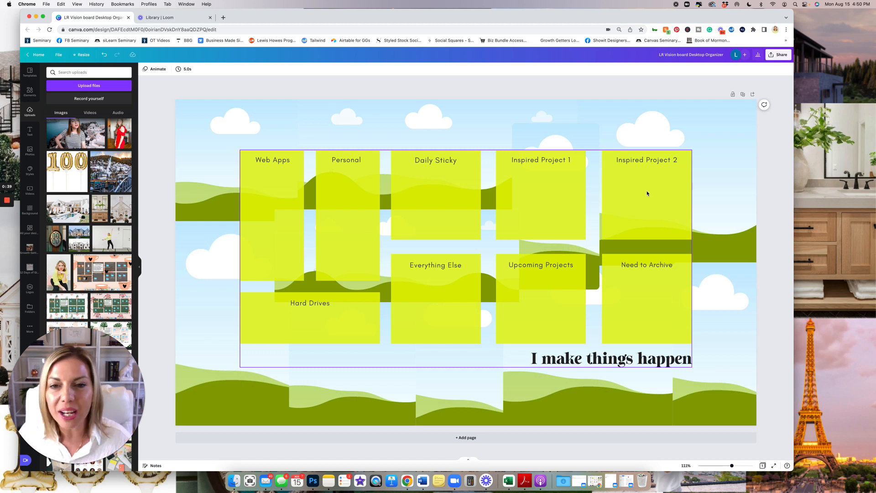
Try the brand kit's pale pink and mustard yellow on the Daily Sticky box, and undo both colour changes.
click(430, 180)
click(145, 69)
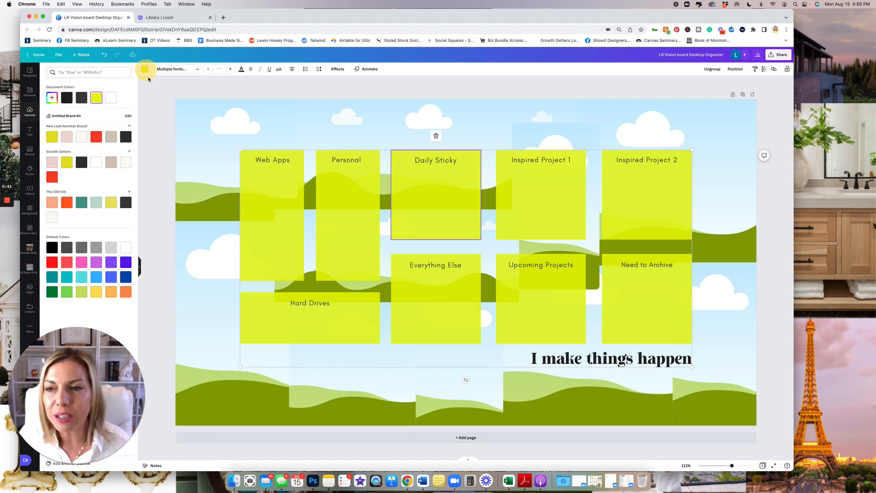
click(66, 137)
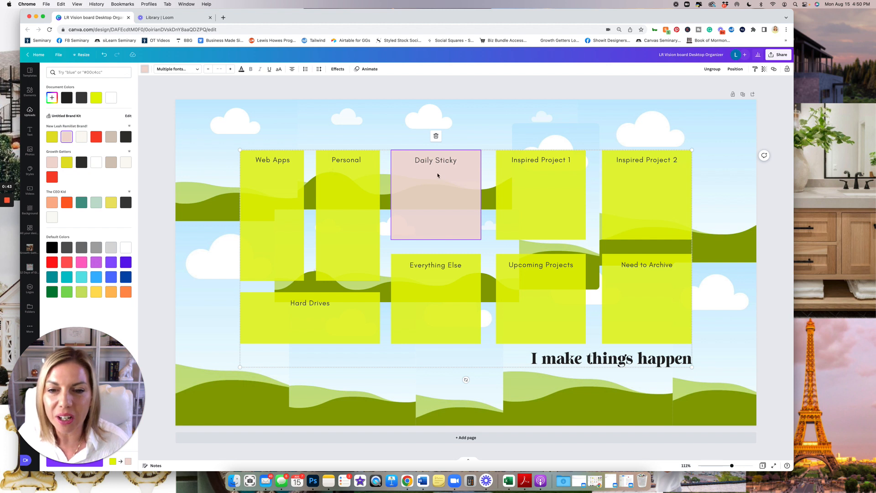
click(52, 137)
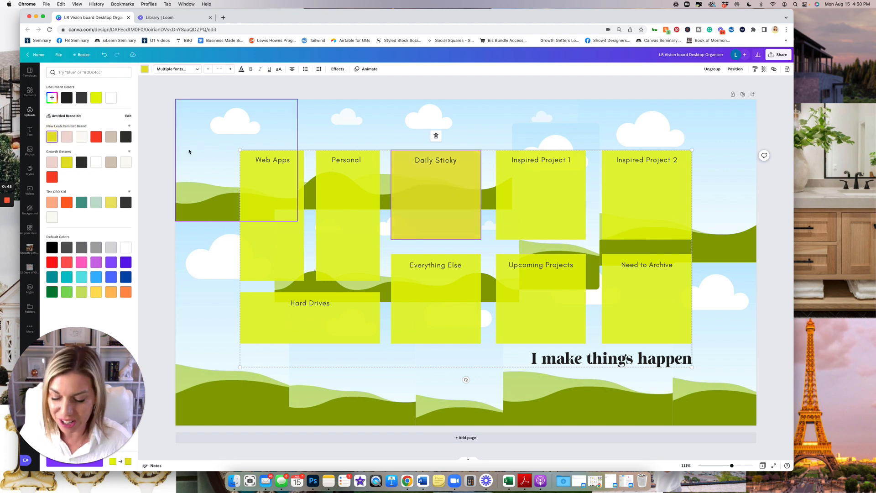
key(super+z)
key(super+z)
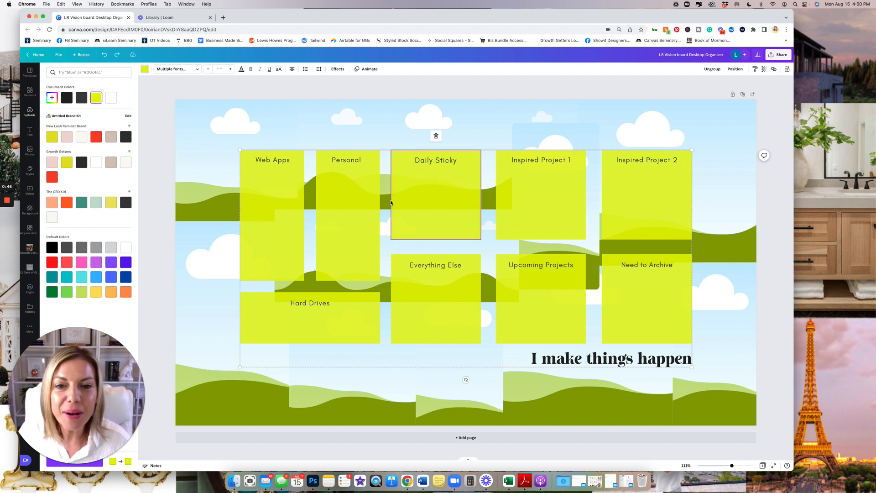
Move the whole group of labelled organizer boxes off the collage, past the page's upper-right corner.
click(780, 156)
drag(626, 187, 806, 2)
drag(625, 137, 865, 95)
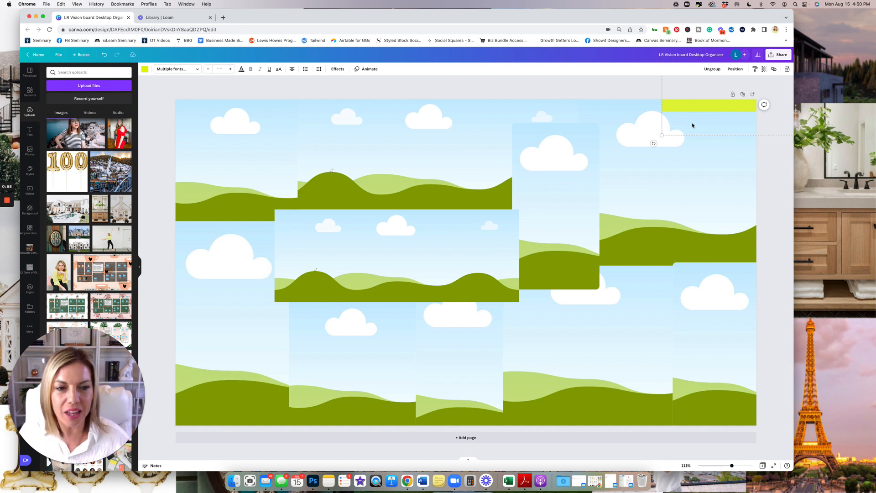
click(775, 177)
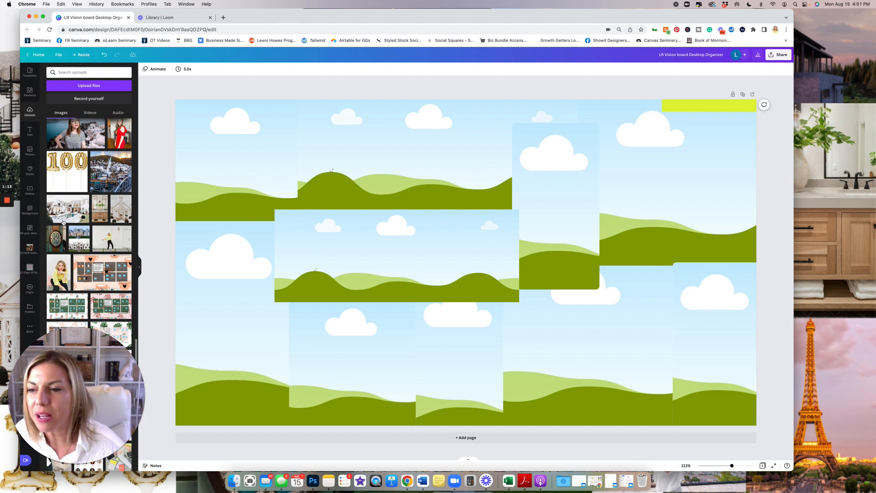
Fill the top-centre, tall narrow and bottom-centre frames with the uploaded white pool house, stone chimney and 33 plaque photos.
drag(67, 208, 399, 212)
drag(488, 212, 548, 205)
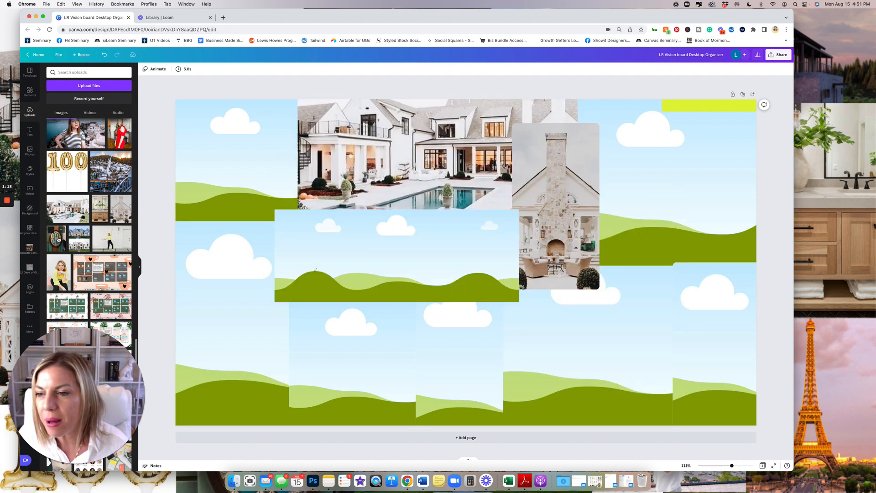
drag(56, 238, 452, 346)
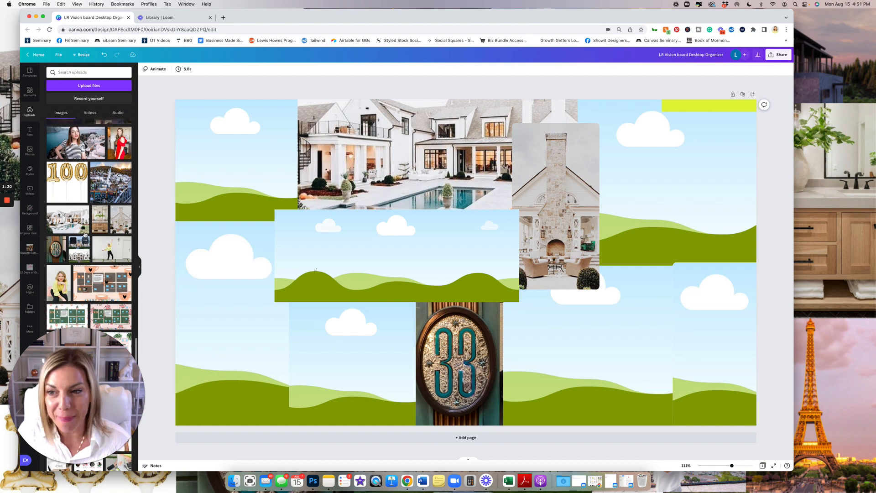
Place the uploaded snowy mountain town photo in the wide middle frame and reposition it within its crop.
drag(111, 172, 390, 235)
double_click(384, 261)
click(770, 191)
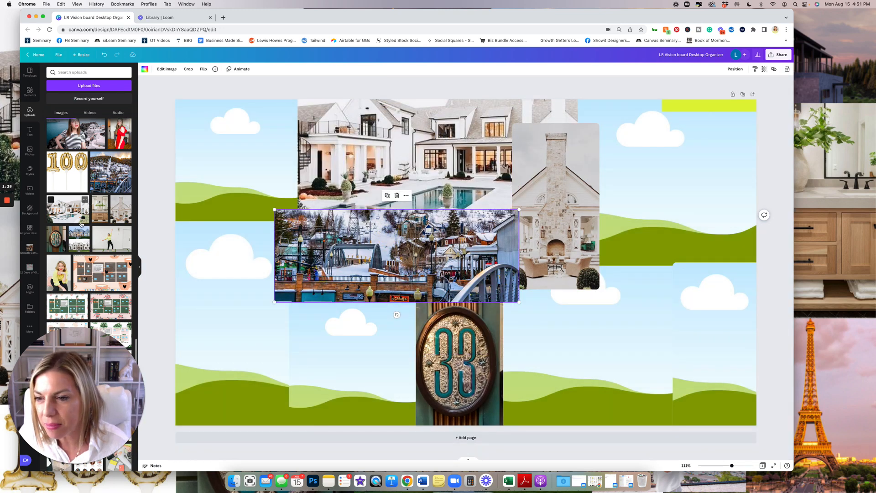
Fill the bottom-right frame with the uploaded blue off-road vehicle and the frame beside the 33 plaque with the modern dark house.
scroll(85, 225, down, 1)
scroll(98, 206, up, 2)
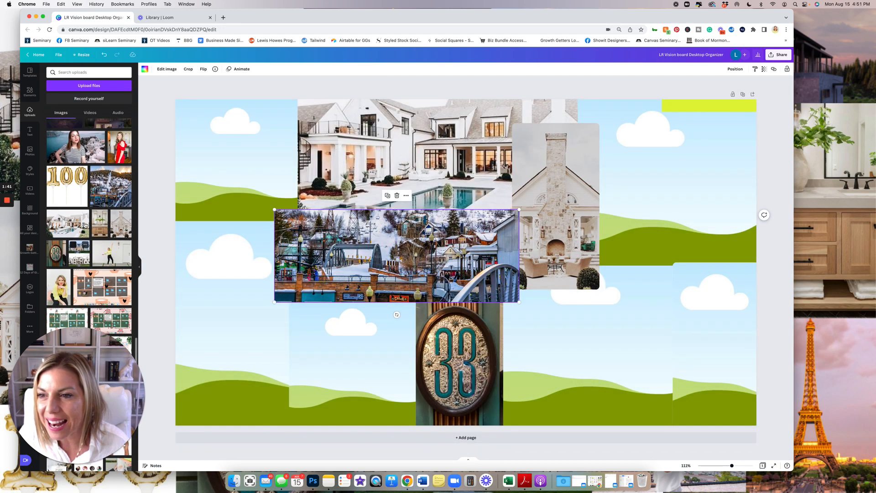
scroll(109, 188, up, 6)
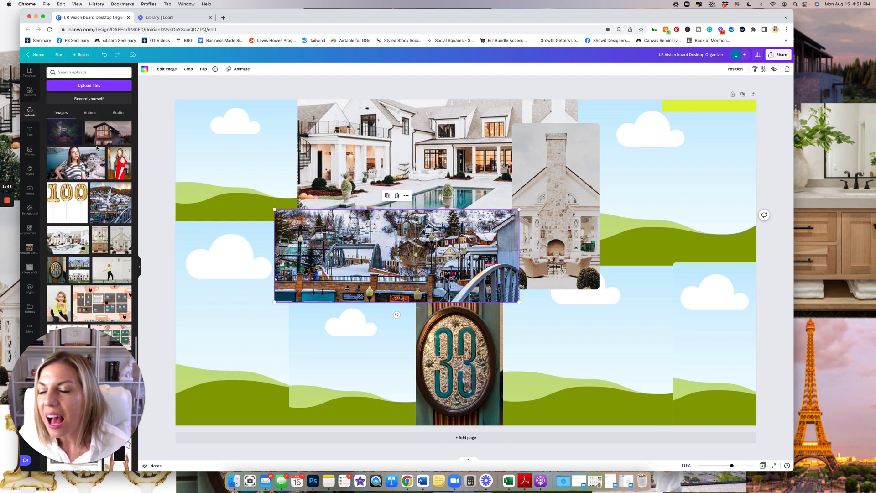
drag(64, 225, 745, 335)
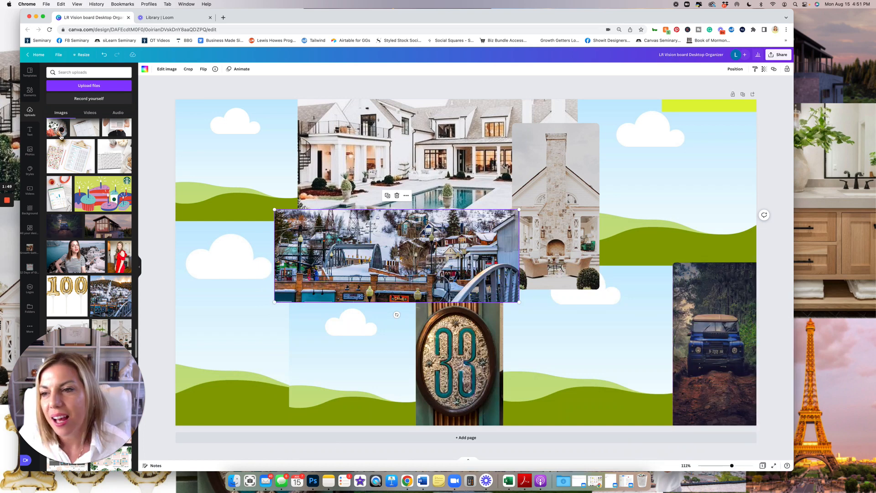
scroll(87, 191, down, 3)
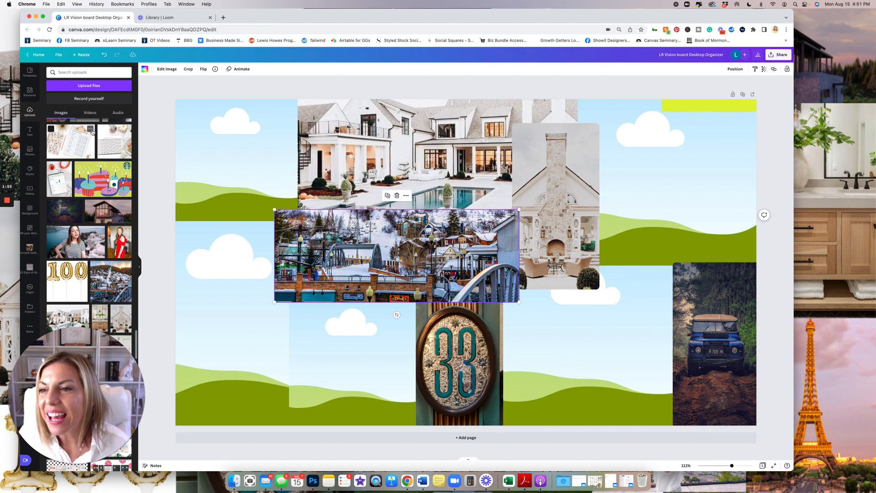
drag(109, 210, 343, 357)
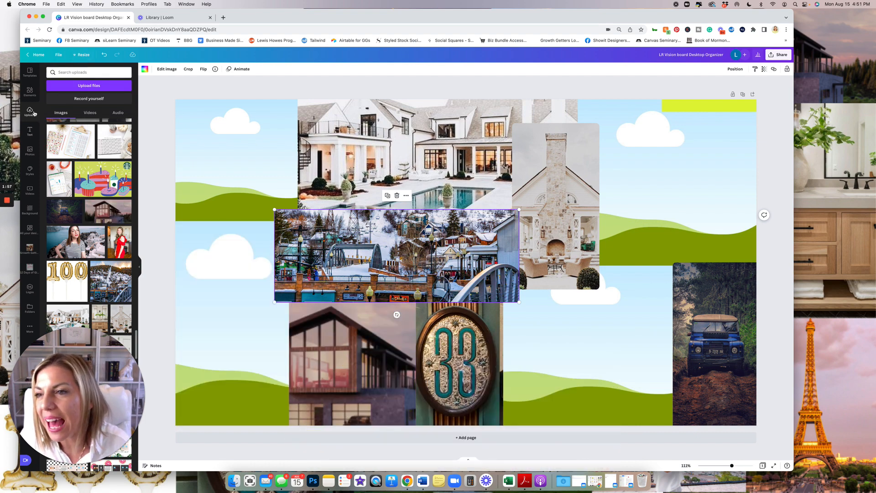
From the greece stock photos, place the pink-sky hillside village in the large upper-right frame and adjust its crop.
click(32, 152)
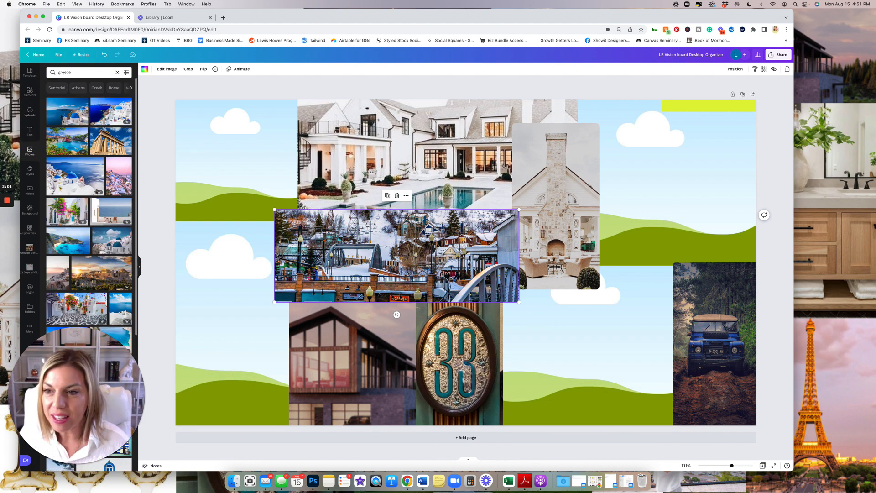
drag(117, 183, 675, 174)
double_click(674, 192)
click(771, 177)
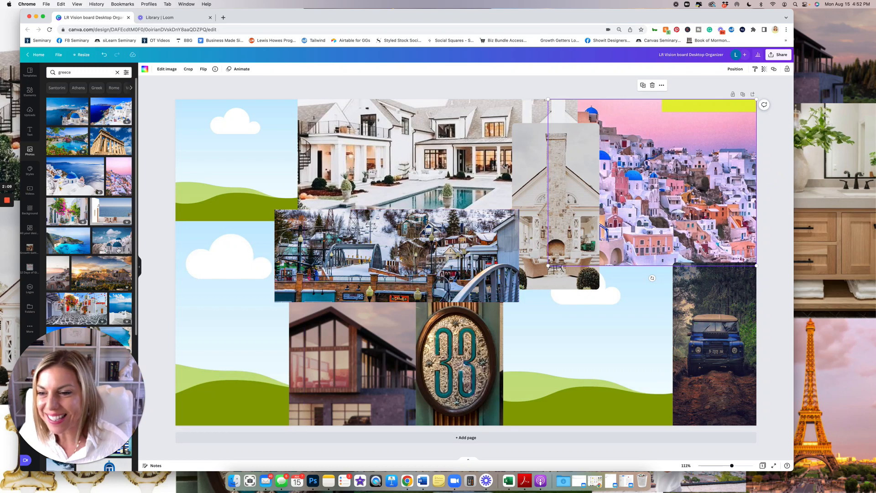
Place the Greek harbour photo with boats in the empty frame between the 33 plaque and the off-road vehicle.
scroll(115, 249, down, 5)
scroll(115, 249, down, 3)
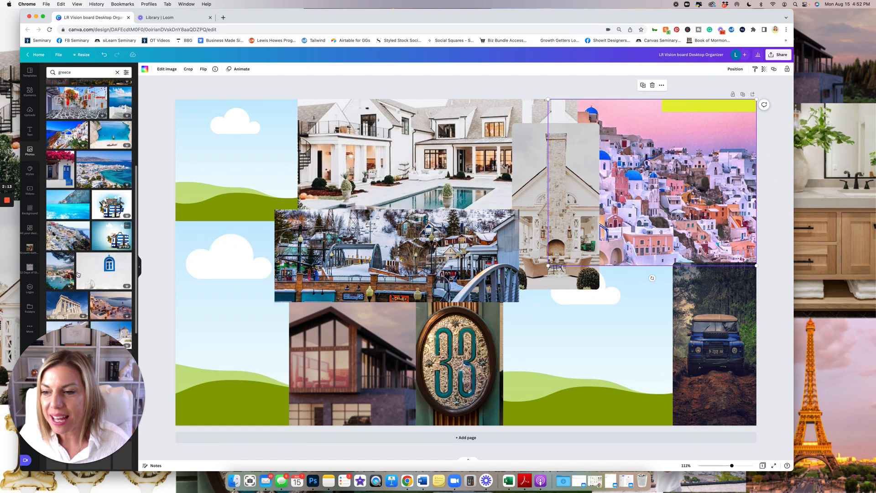
drag(59, 260, 544, 379)
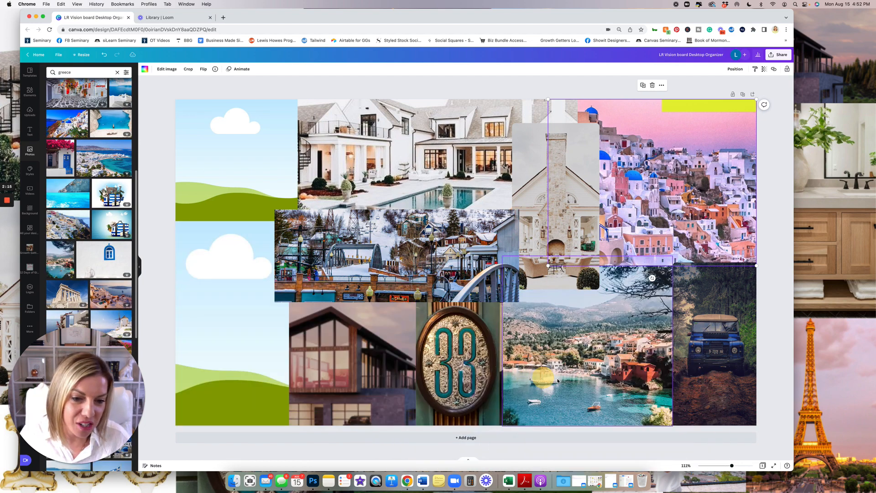
Search the stock photos for tesla and place the steering wheel photo with palm trees in the lower-left frame.
double_click(75, 71)
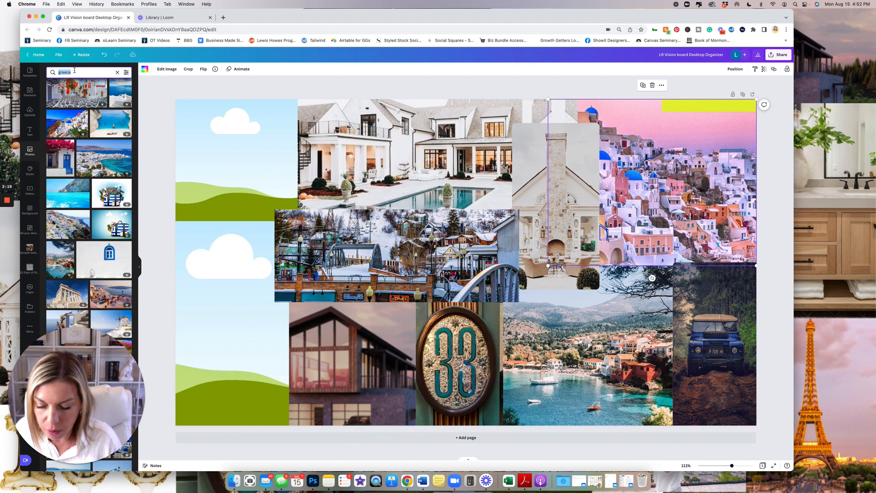
text(tesla)
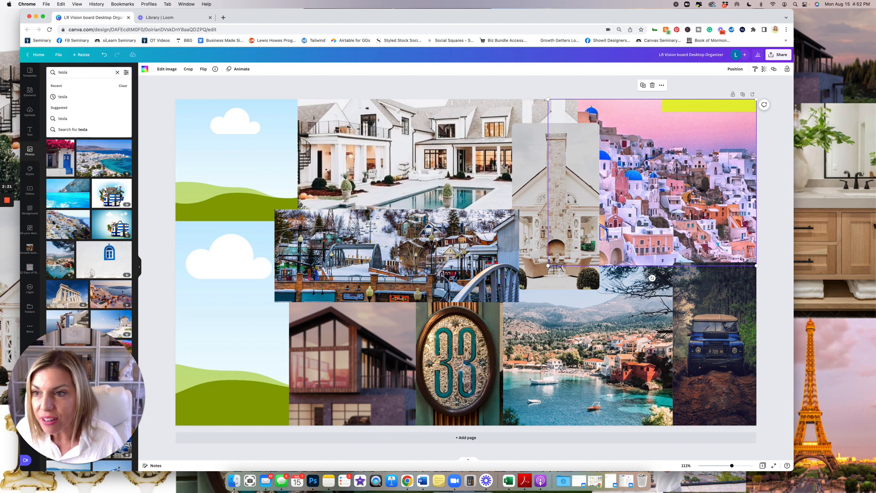
key(Return)
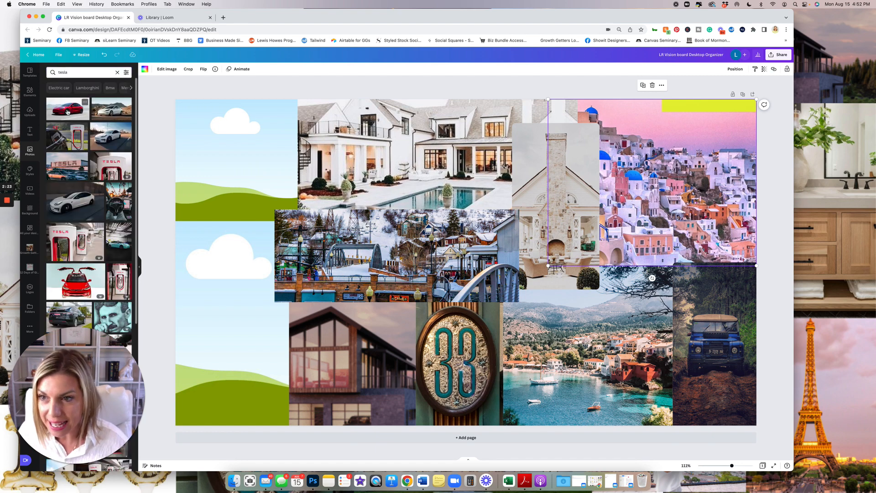
scroll(90, 169, down, 1)
scroll(90, 169, down, 4)
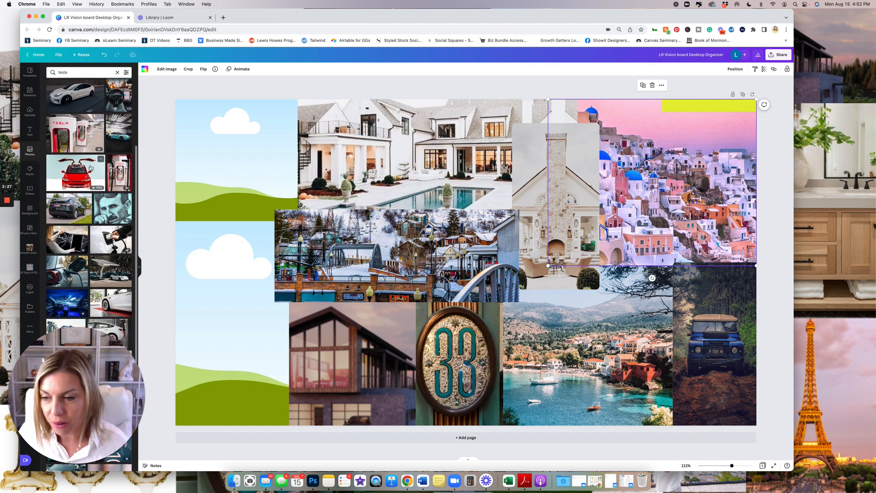
scroll(89, 167, down, 3)
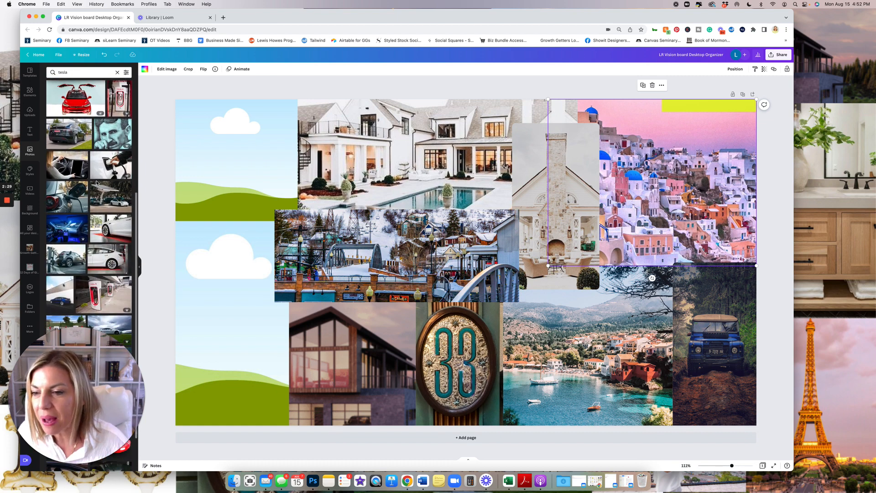
scroll(96, 183, up, 5)
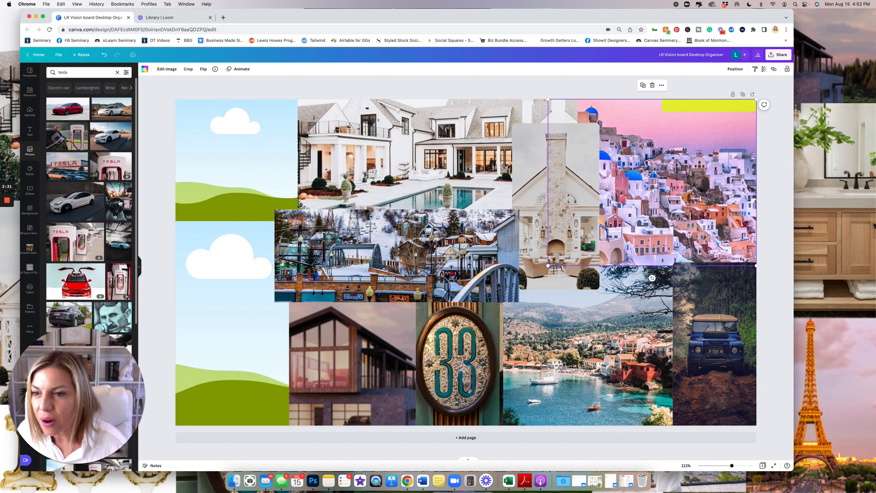
drag(119, 201, 285, 335)
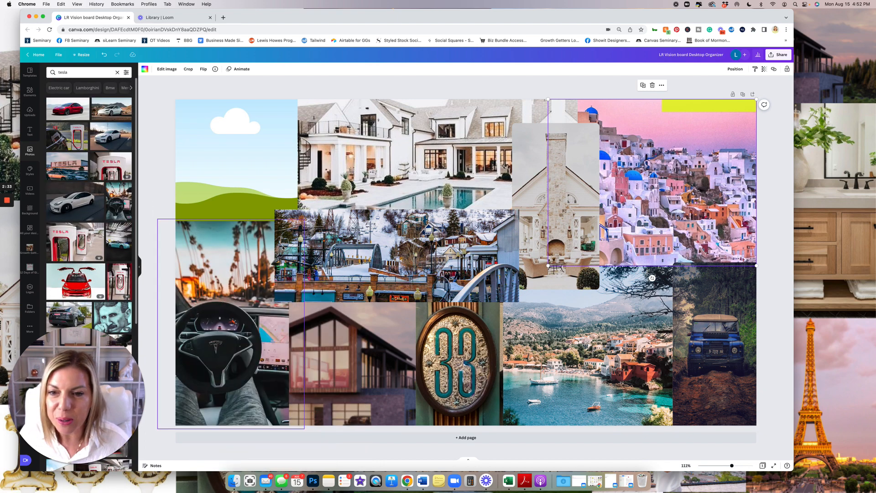
Search the stock photos for italy.
double_click(73, 74)
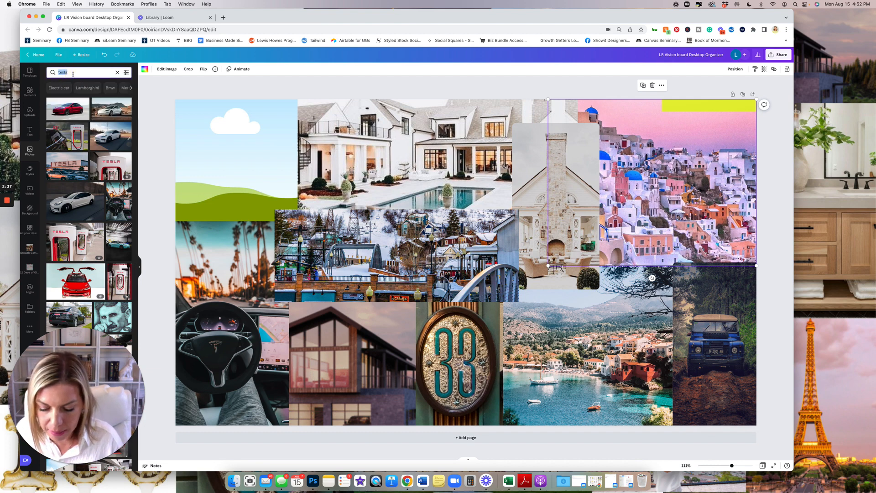
text(italy)
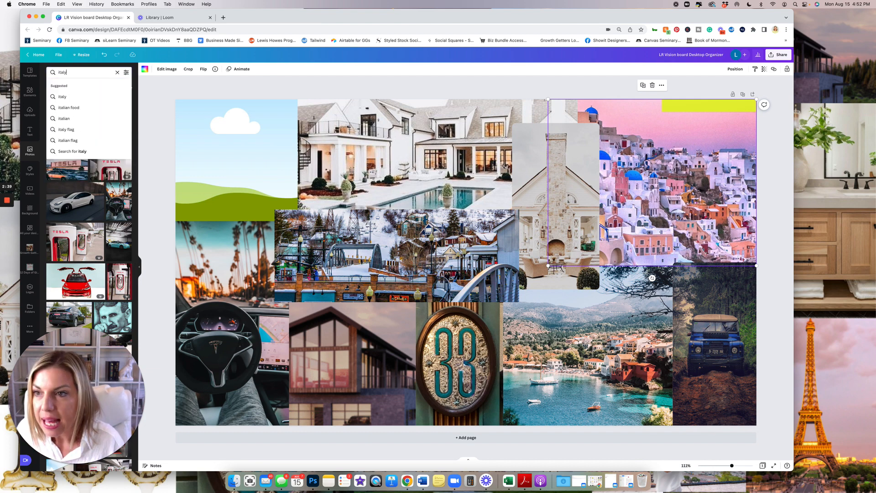
key(Return)
scroll(121, 135, down, 1)
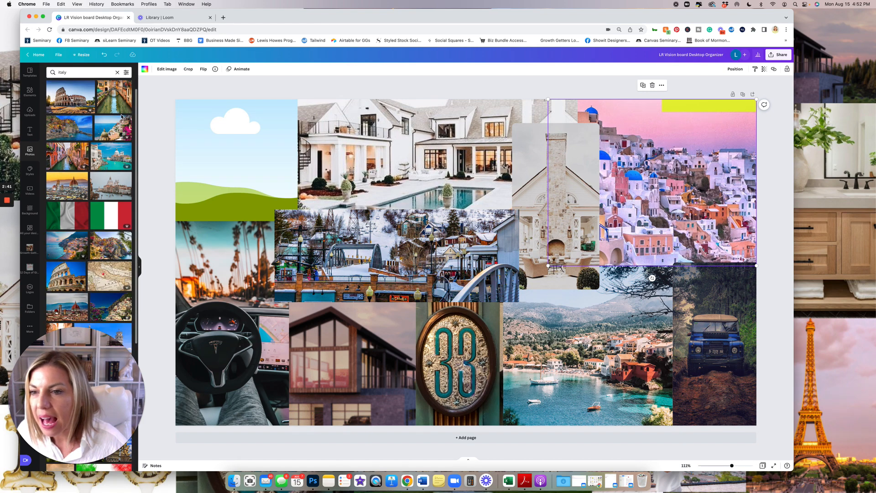
scroll(121, 118, up, 1)
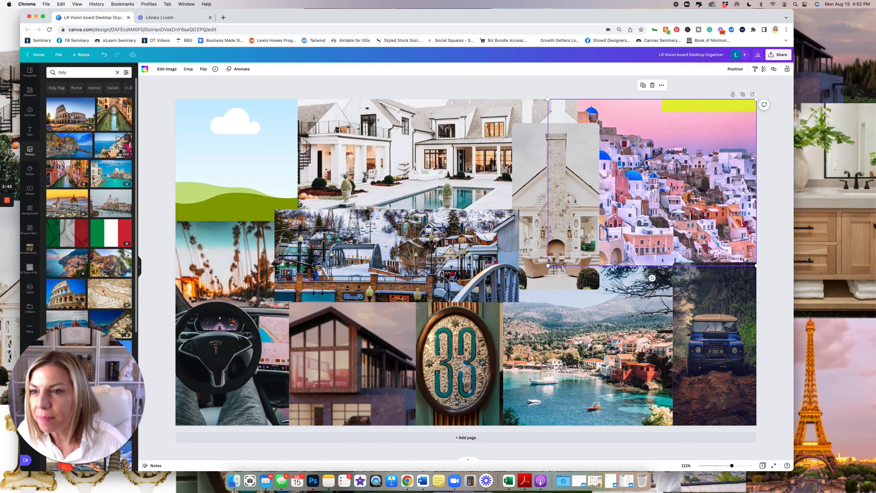
Try the Venice canal photo and the cliffside village photo in the top-left frame.
drag(116, 119, 246, 174)
double_click(240, 163)
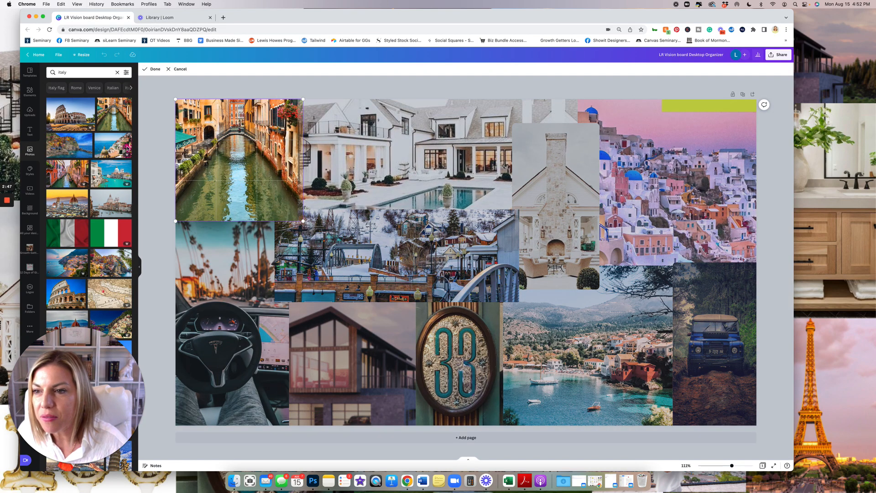
drag(77, 144, 236, 164)
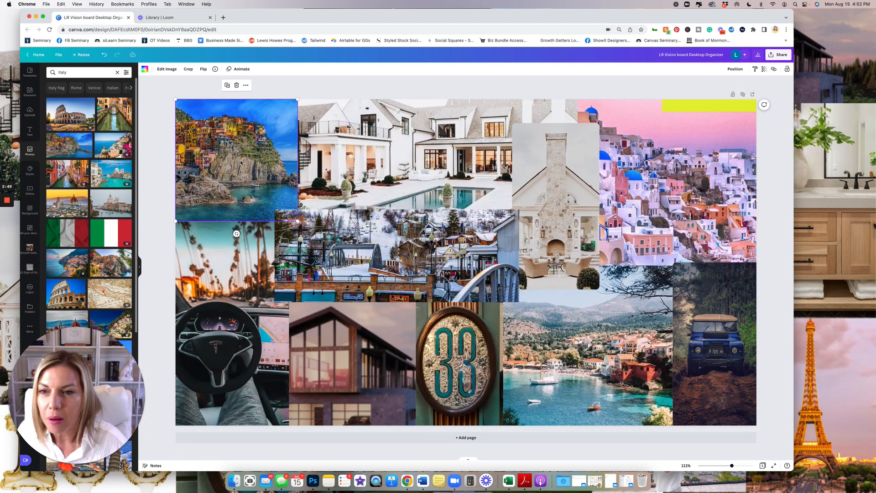
Fill the top-left frame with the Italian coastal town at dusk and reposition the photo within its crop.
scroll(137, 189, down, 5)
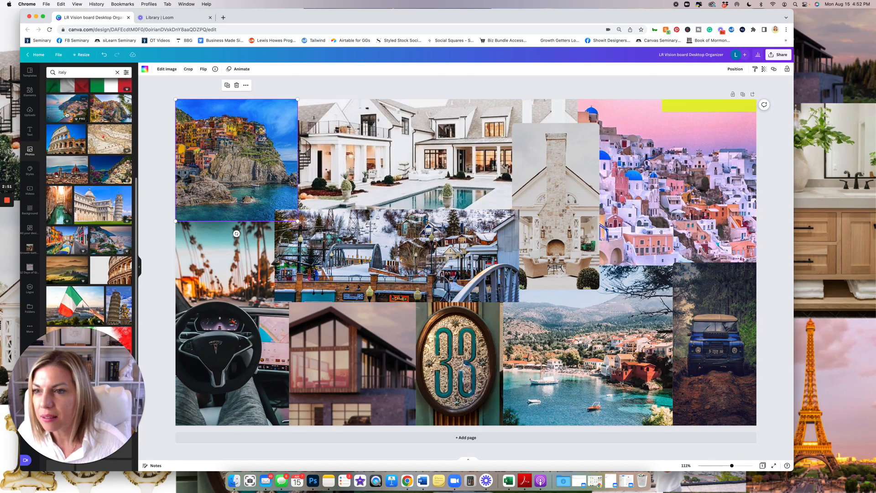
drag(67, 108, 233, 177)
double_click(255, 176)
click(332, 89)
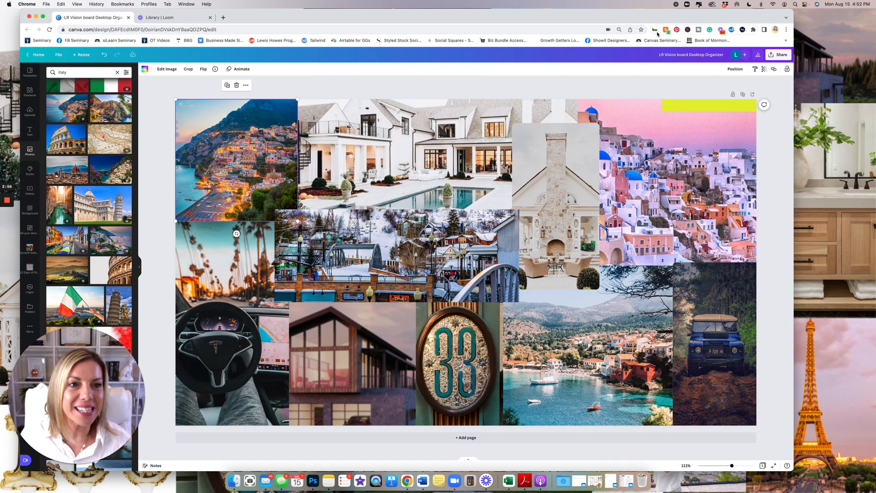
Move the group of labelled organizer boxes back onto the page, centred over the photo collage.
drag(684, 108, 267, 333)
drag(486, 286, 485, 287)
click(571, 384)
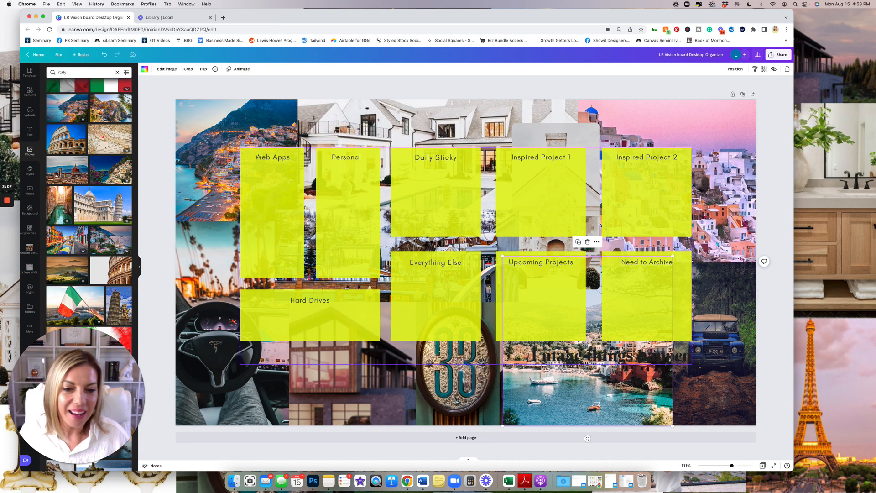
Change the colour of the "I make things happen" text to white from the Growth Getters palette.
click(567, 355)
click(228, 69)
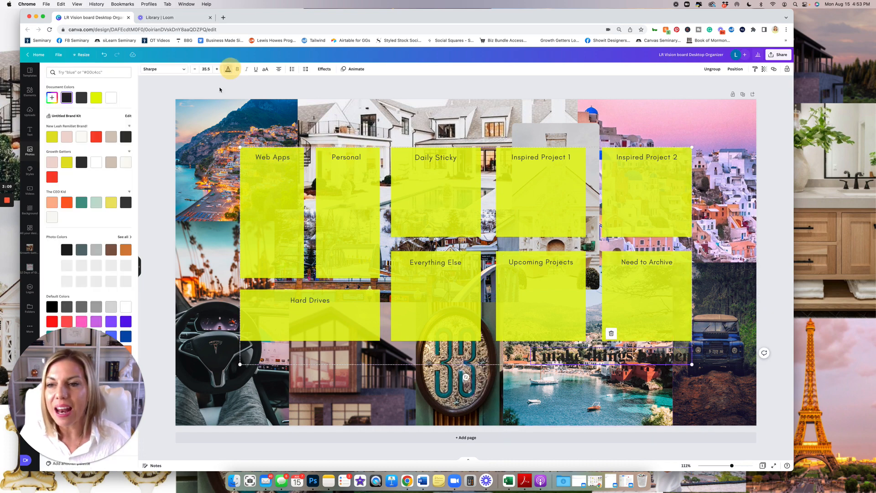
click(96, 161)
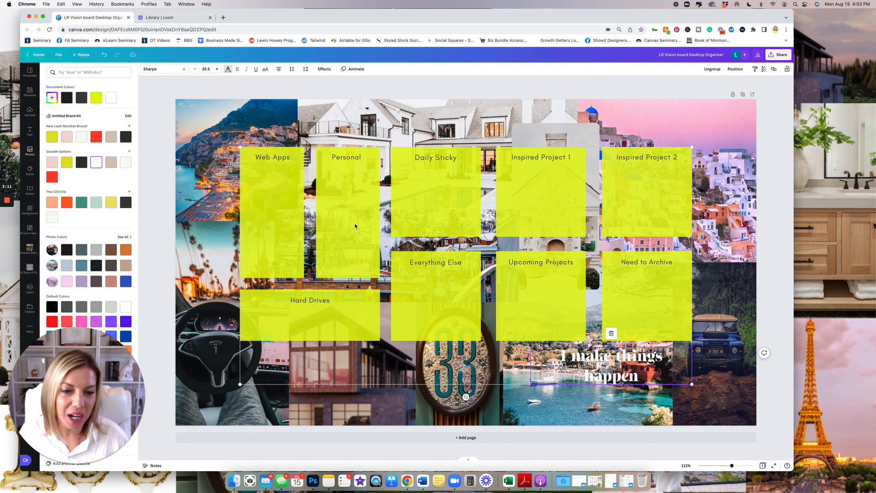
Ungroup the organizer elements and widen the "I make things happen" text box so the quote fits on one line.
click(713, 69)
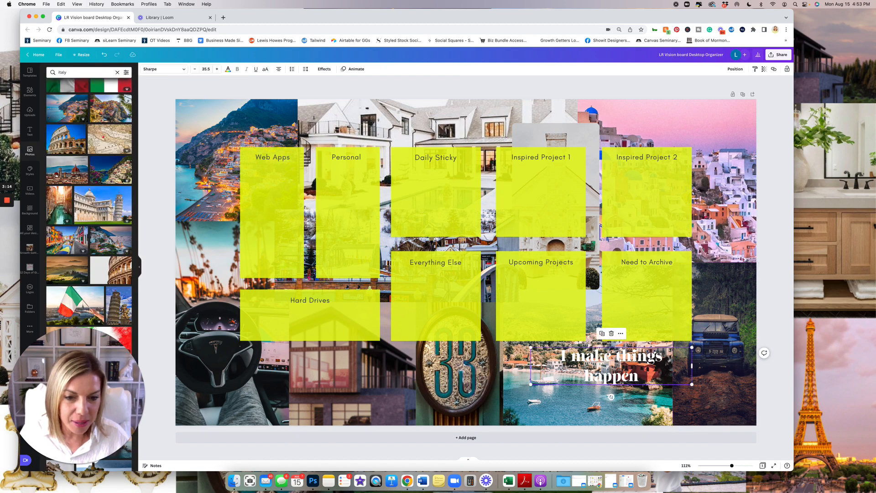
drag(531, 365, 523, 360)
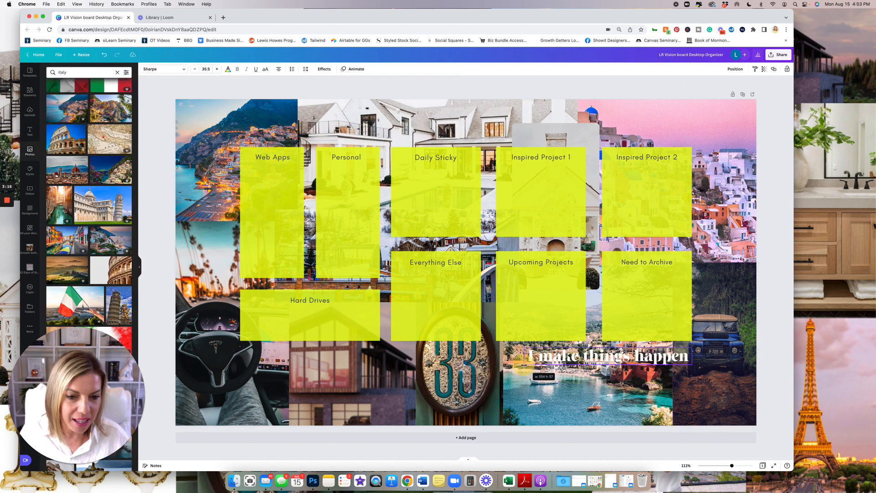
click(773, 312)
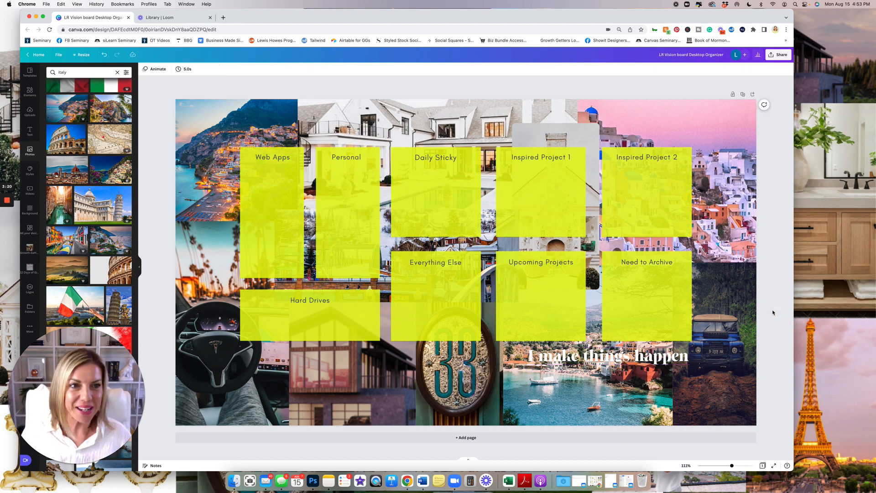
Look at the sharing and download options for the finished design and close them.
click(779, 55)
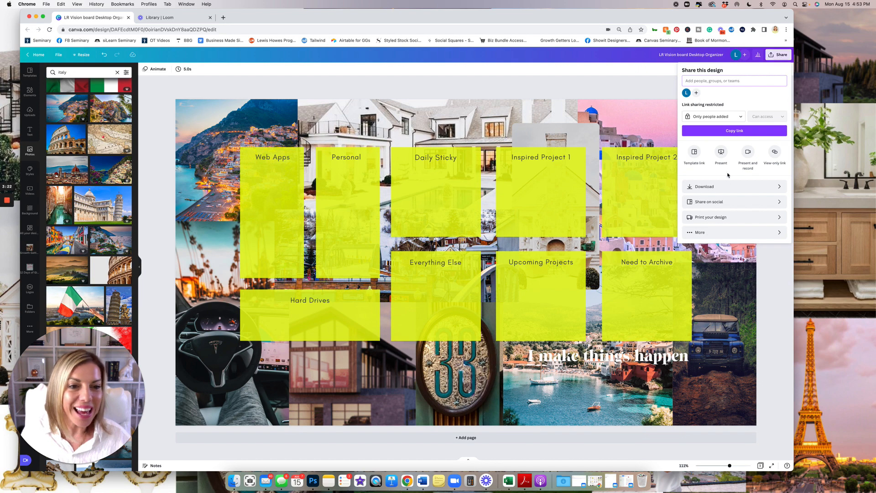
click(595, 85)
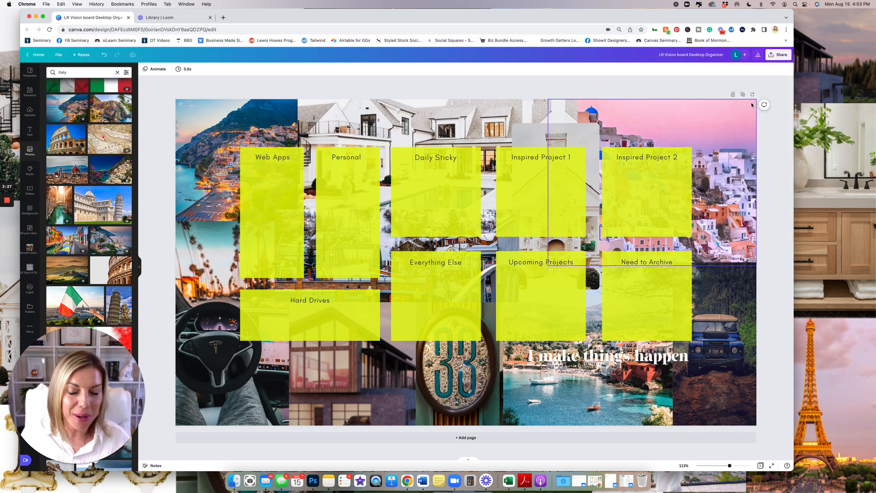
Minimise the browser to reveal the desktop and open Stickies to show the Daily 5 note in the Daily Sticky box.
click(36, 17)
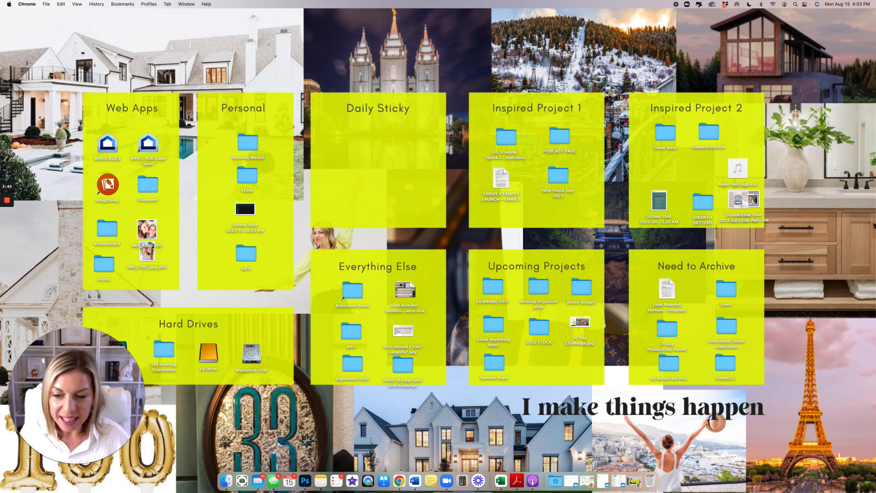
click(434, 474)
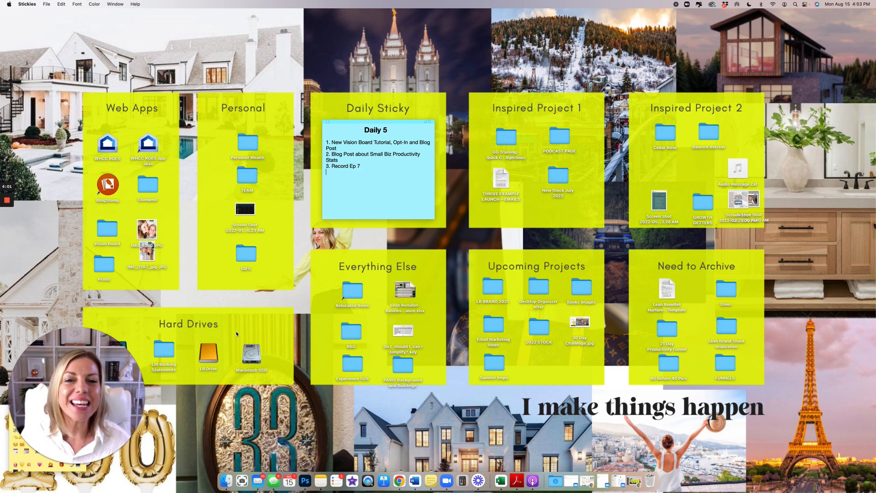
mouse_move(7, 202)
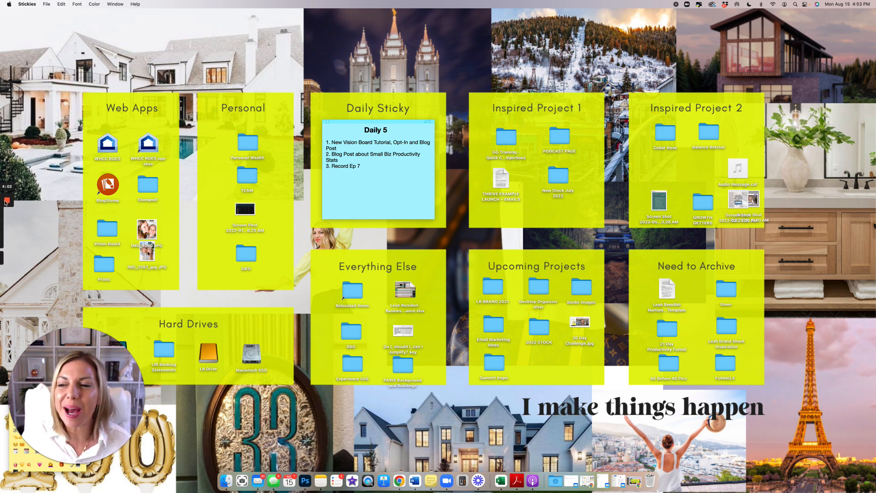